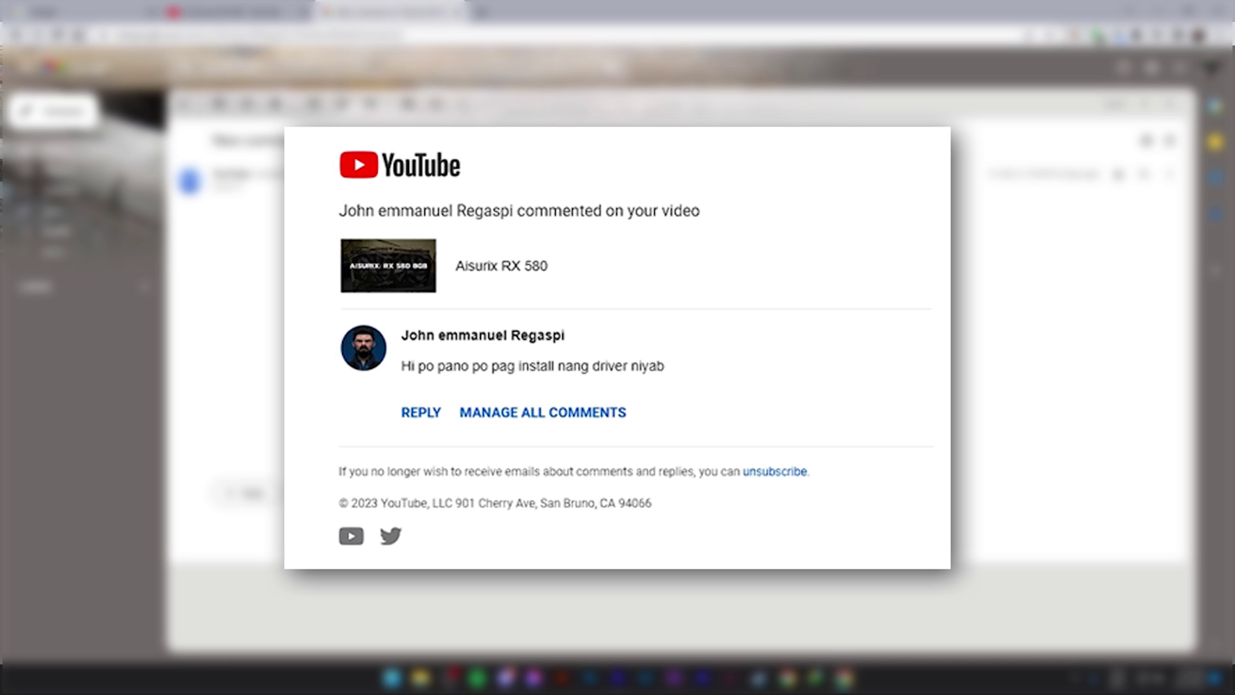
Search Google for "amd drivers" in a new browser tab and open the AMD Drivers and Support result
click(481, 10)
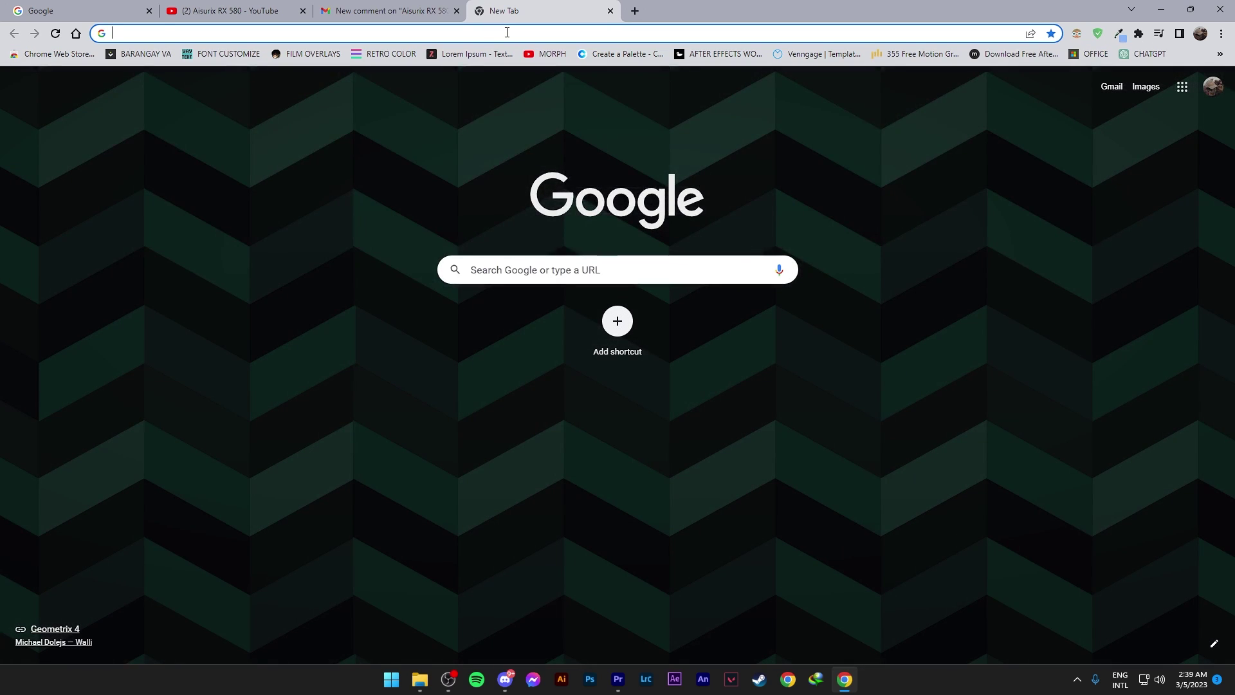
text(google.com)
key(Return)
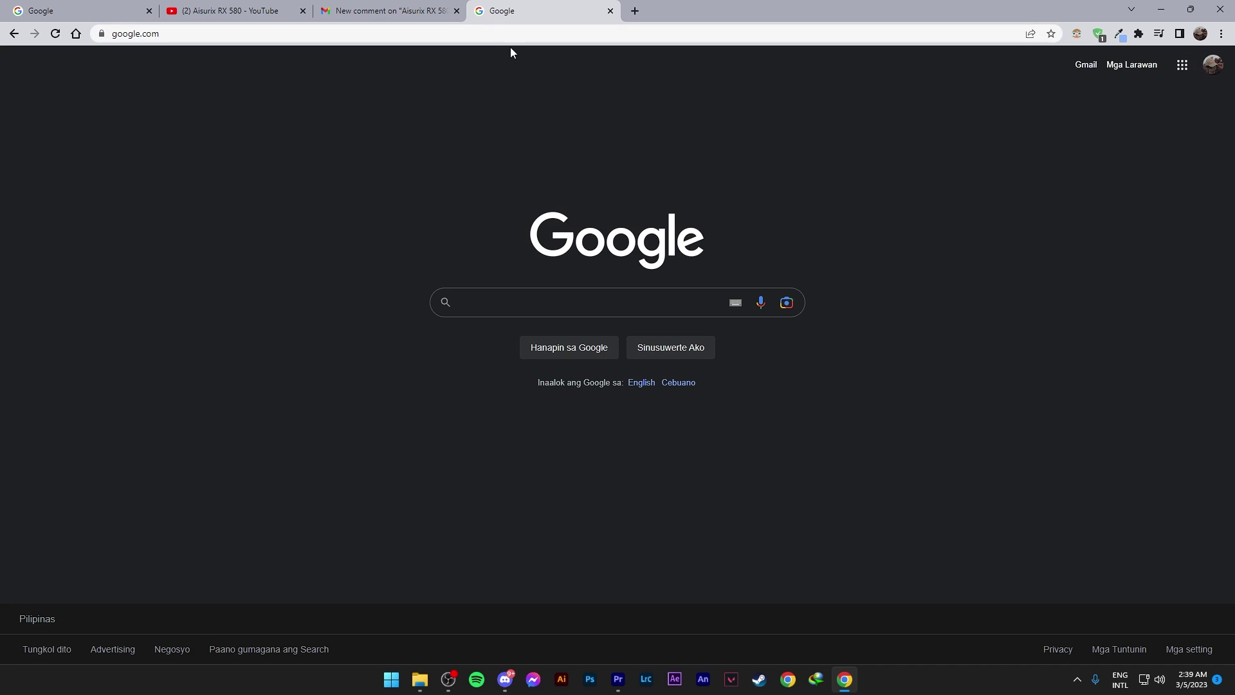
text(amd)
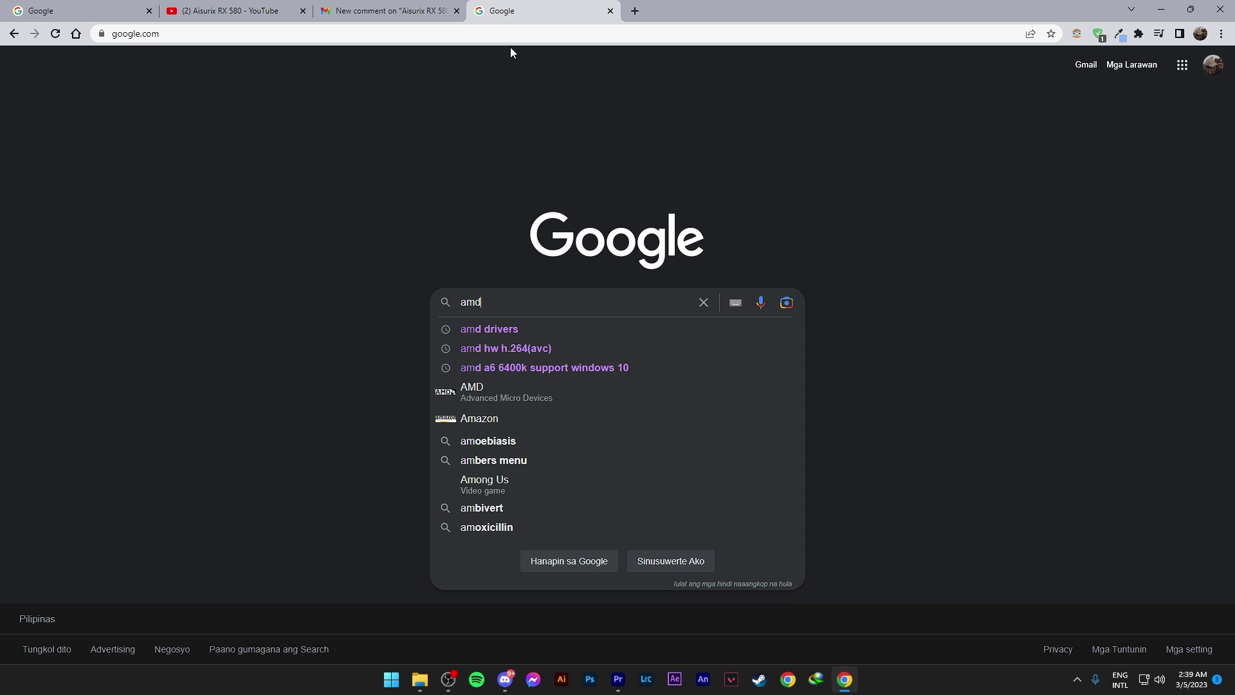
text( drivers)
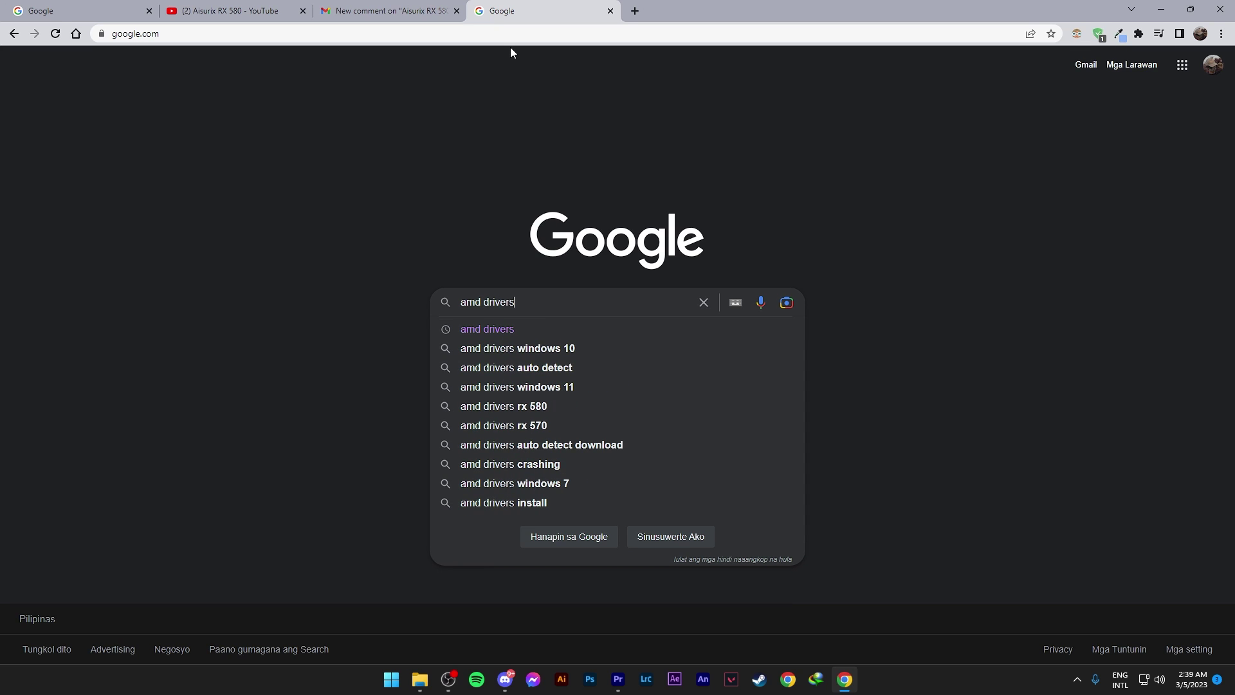
key(Return)
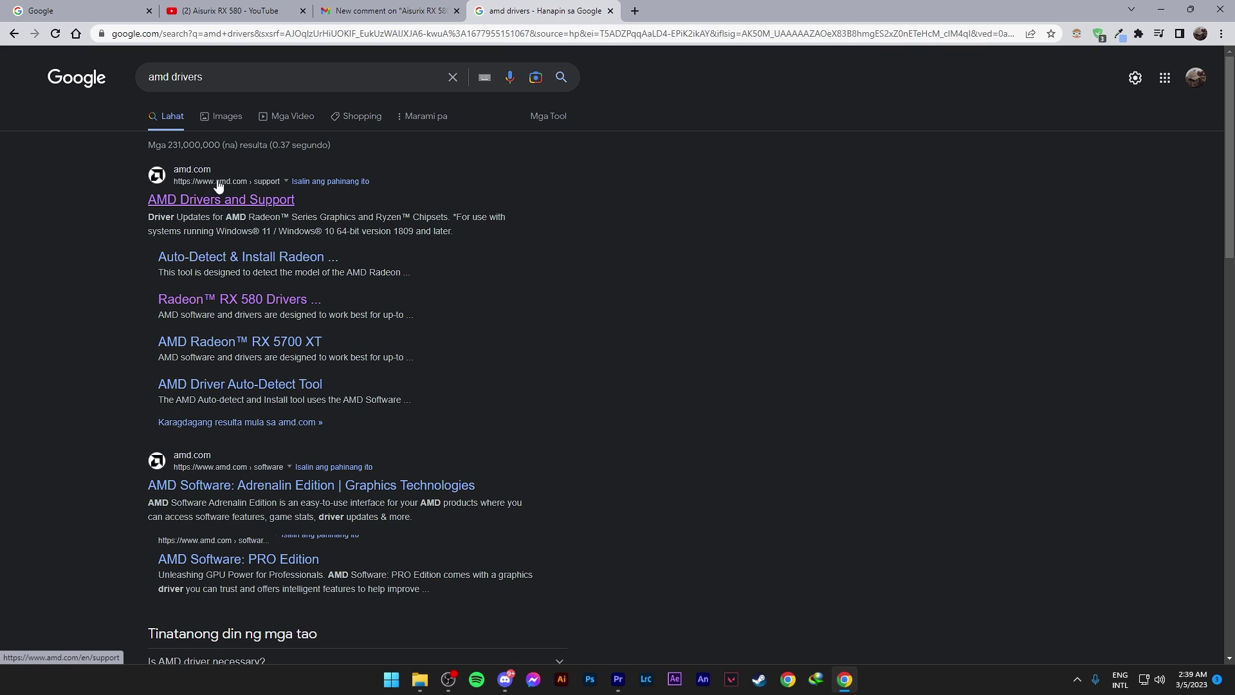
click(287, 200)
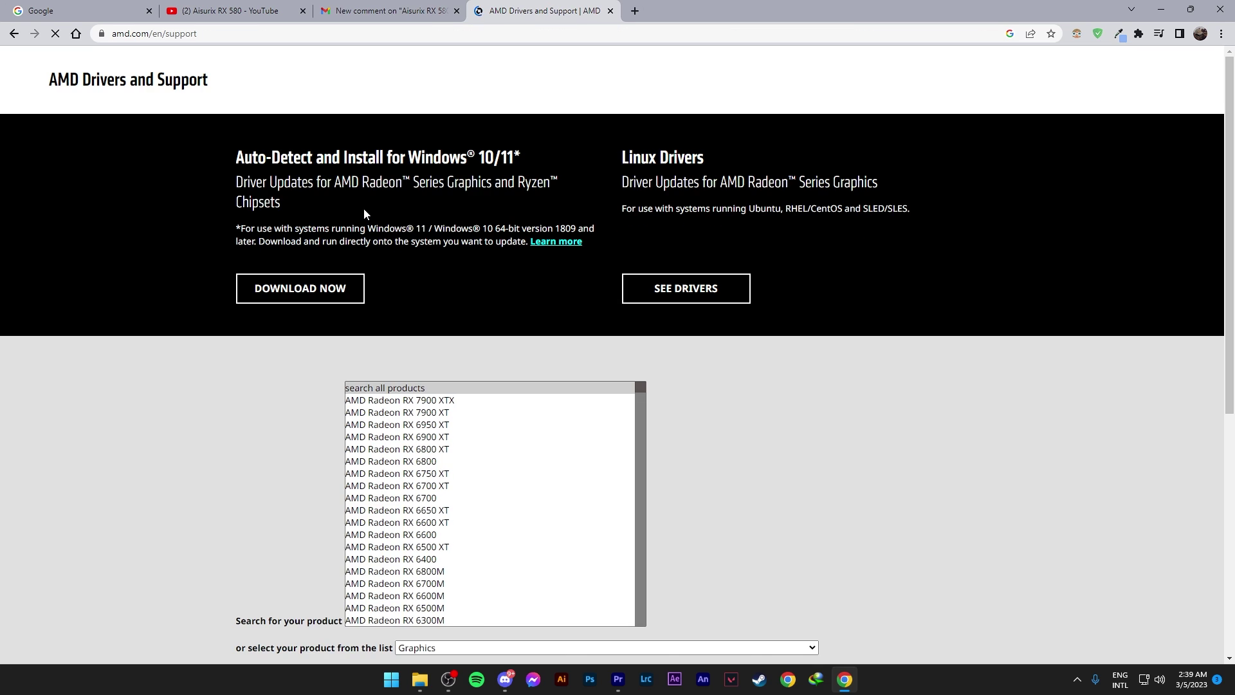
Look over the AMD support page, including the auto-detect download, the product search and the list of graphics series
scroll(364, 208, down, 3)
scroll(364, 208, up, 1)
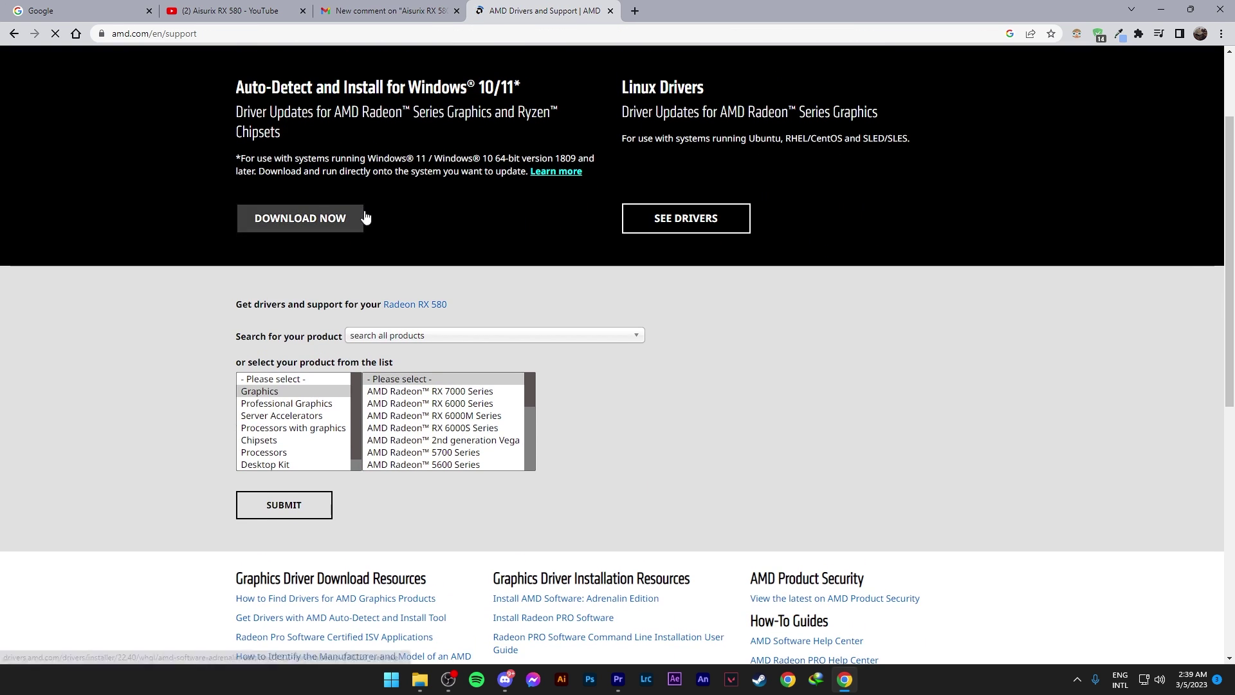
scroll(1231, 225, up, 1)
scroll(1232, 225, down, 1)
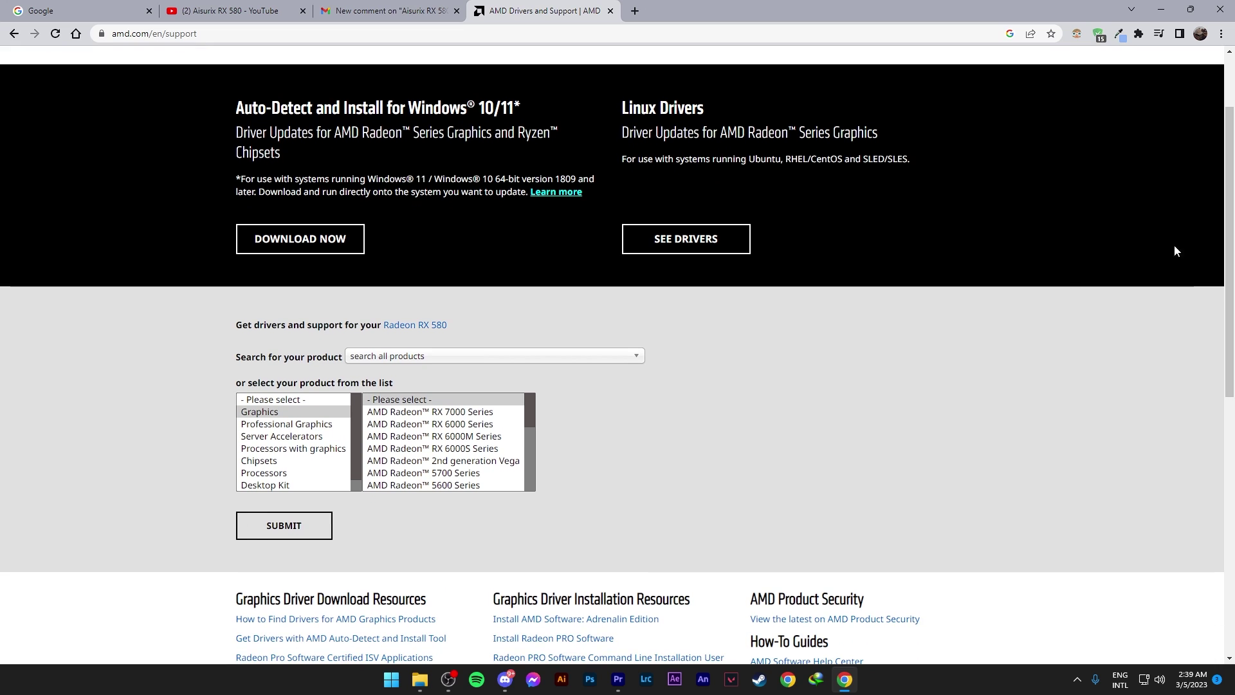
click(476, 358)
click(476, 359)
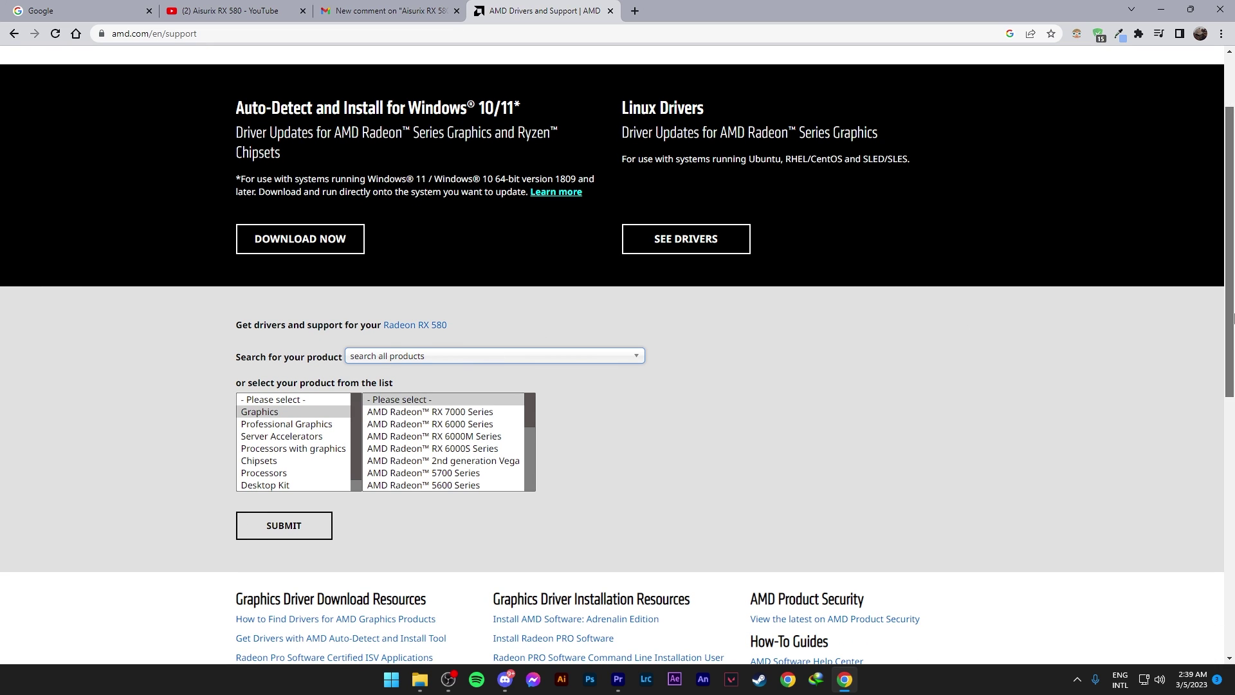
scroll(1232, 315, down, 1)
scroll(1232, 315, up, 2)
scroll(1232, 315, up, 2)
scroll(1229, 296, down, 1)
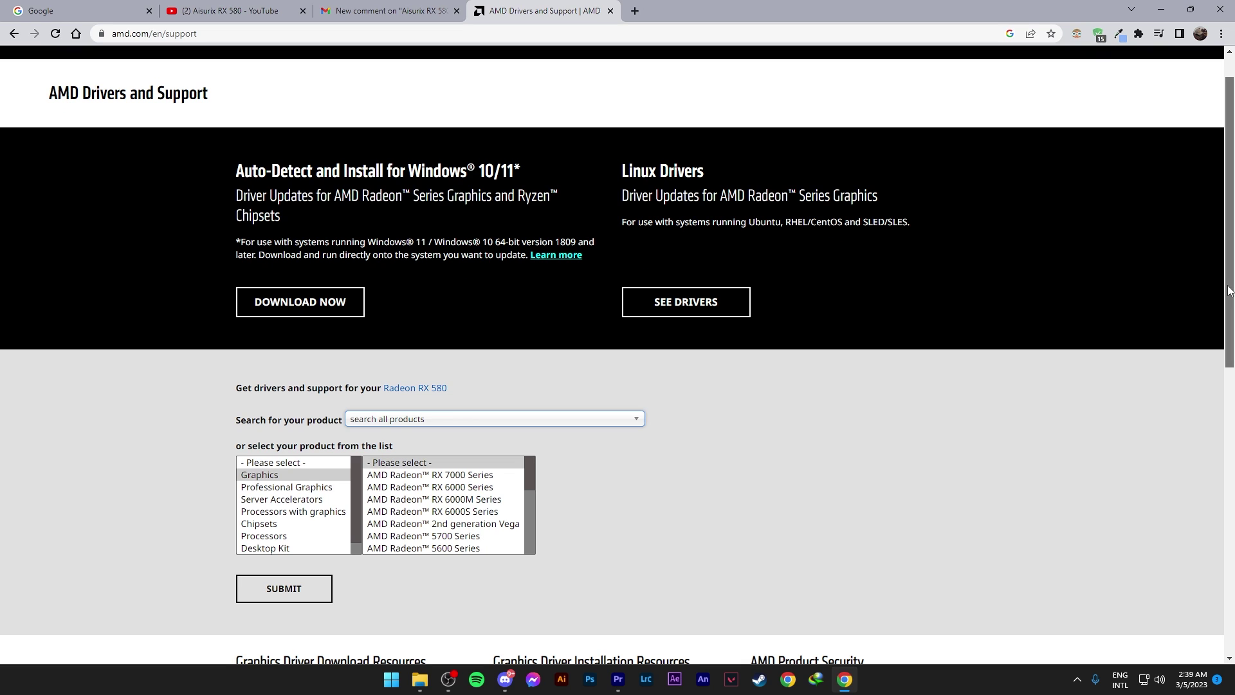
drag(1228, 286, 1231, 299)
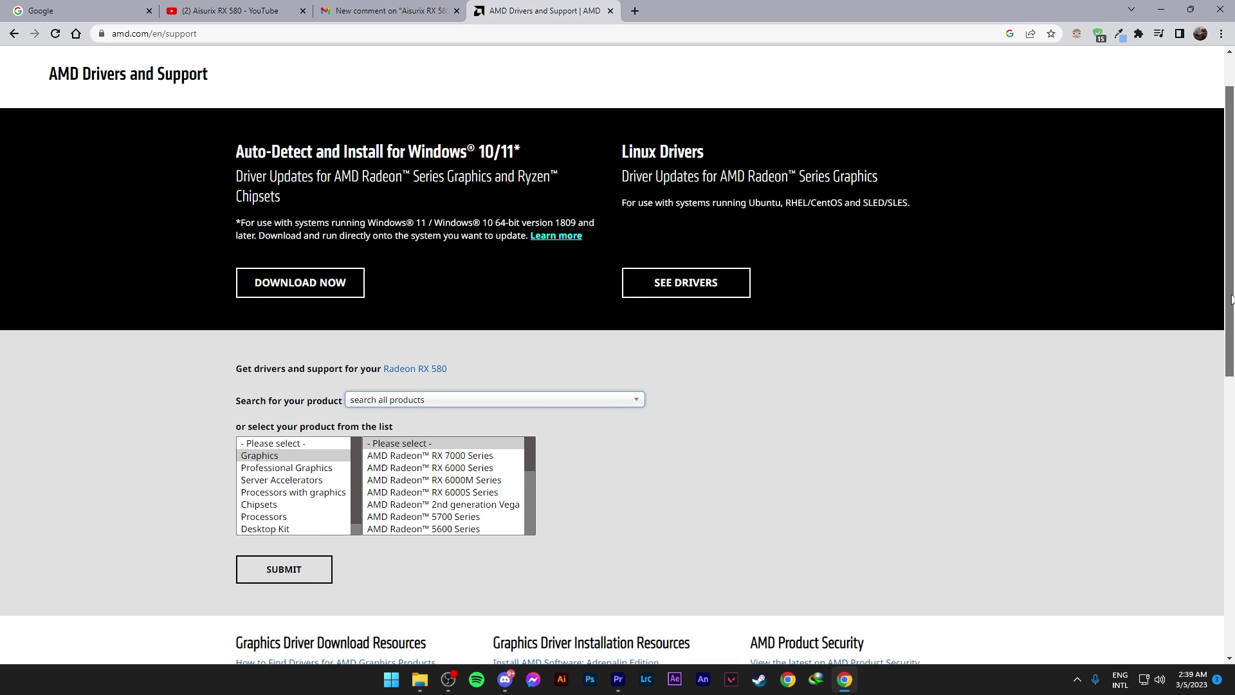
drag(1232, 299, 972, 380)
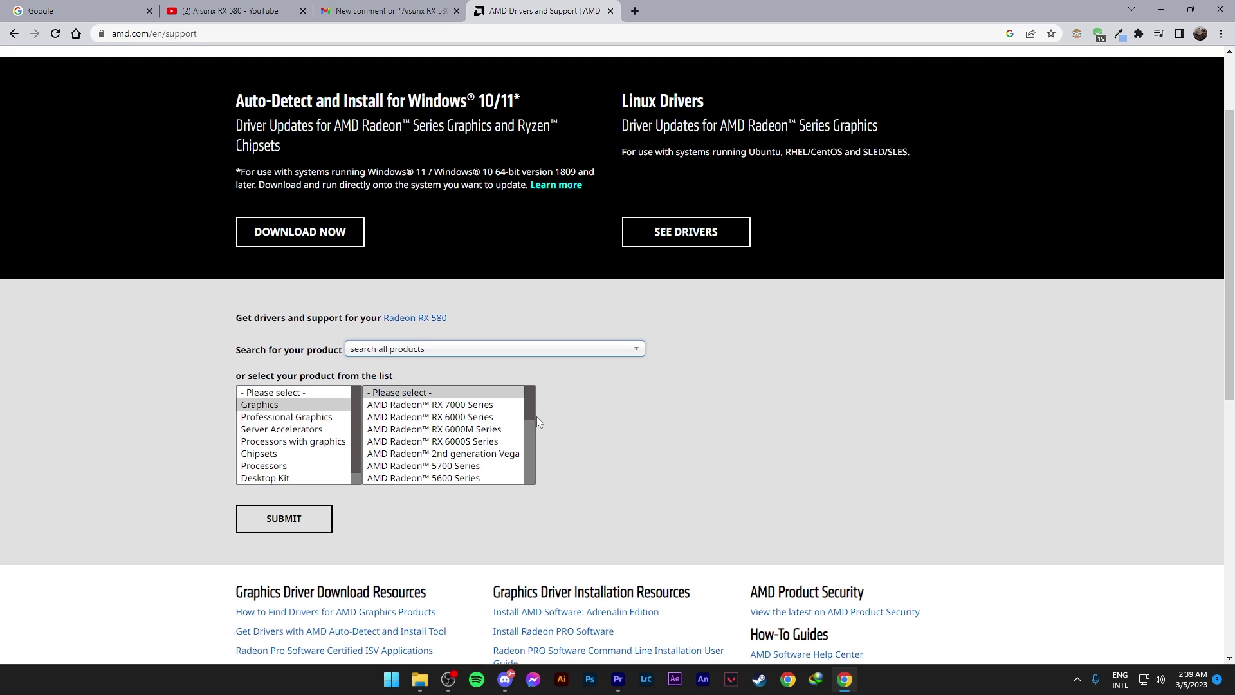
drag(530, 423, 533, 459)
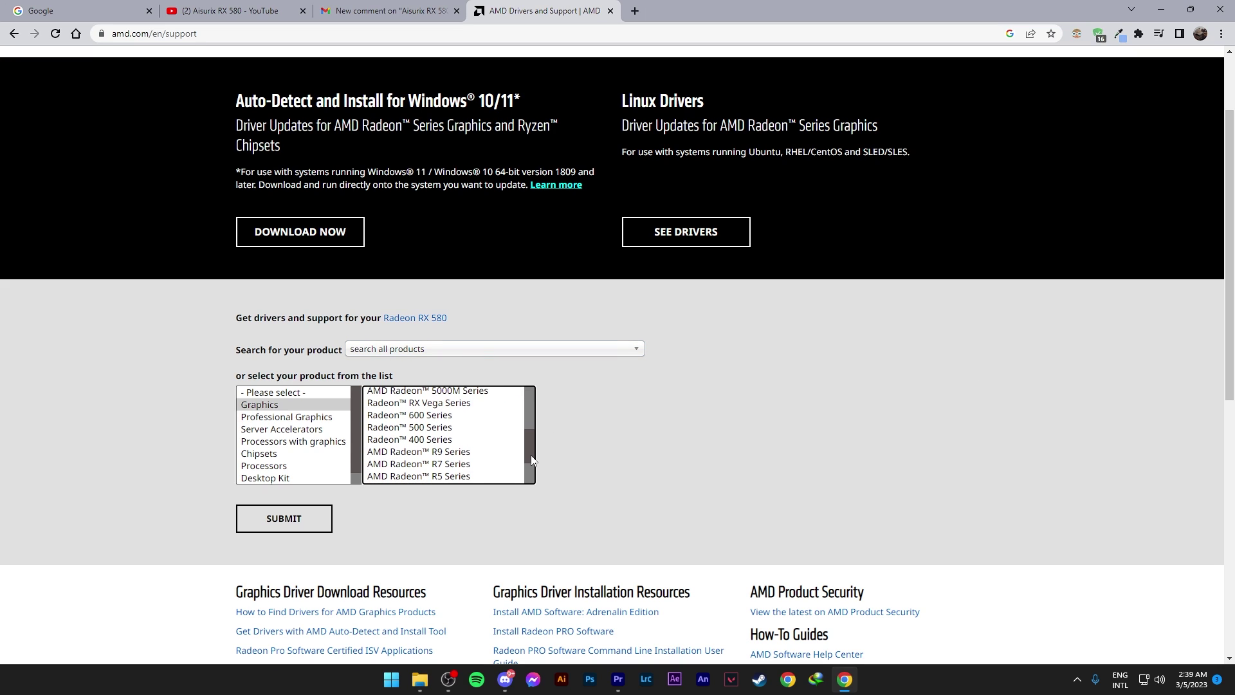
drag(532, 460, 538, 472)
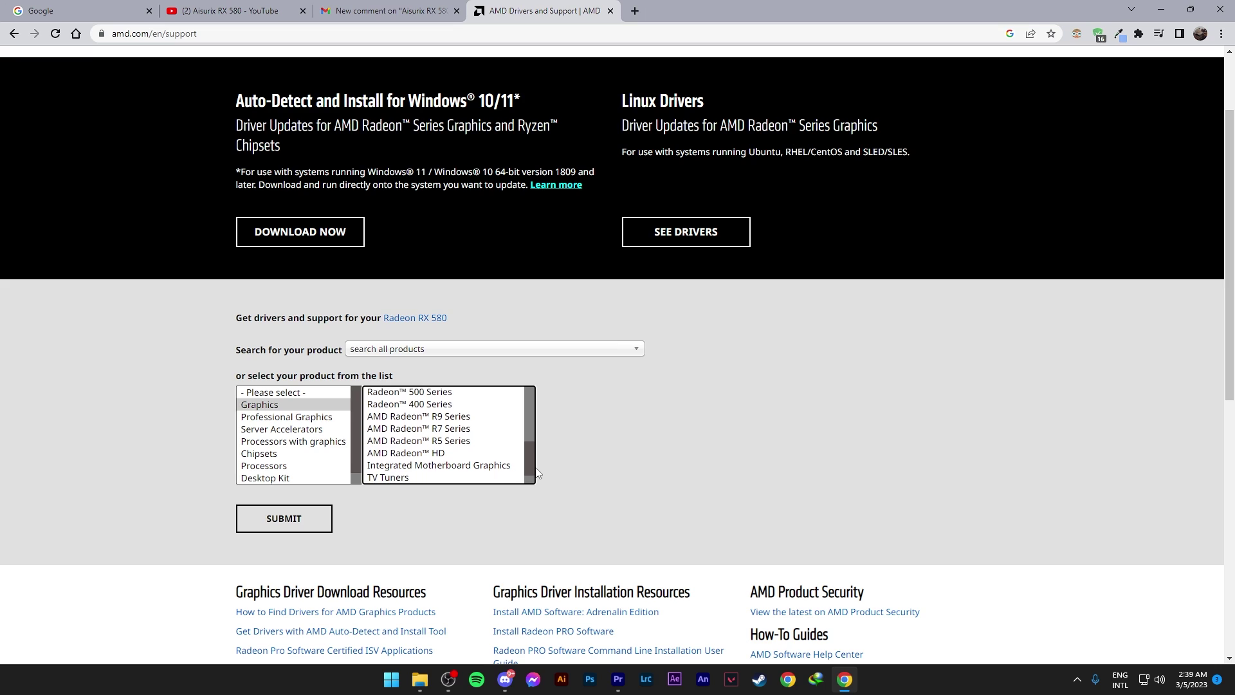
scroll(485, 470, down, 1)
Find "RX 580" in the product search, choose Radeon RX 580 and submit it to open its driver page
click(414, 350)
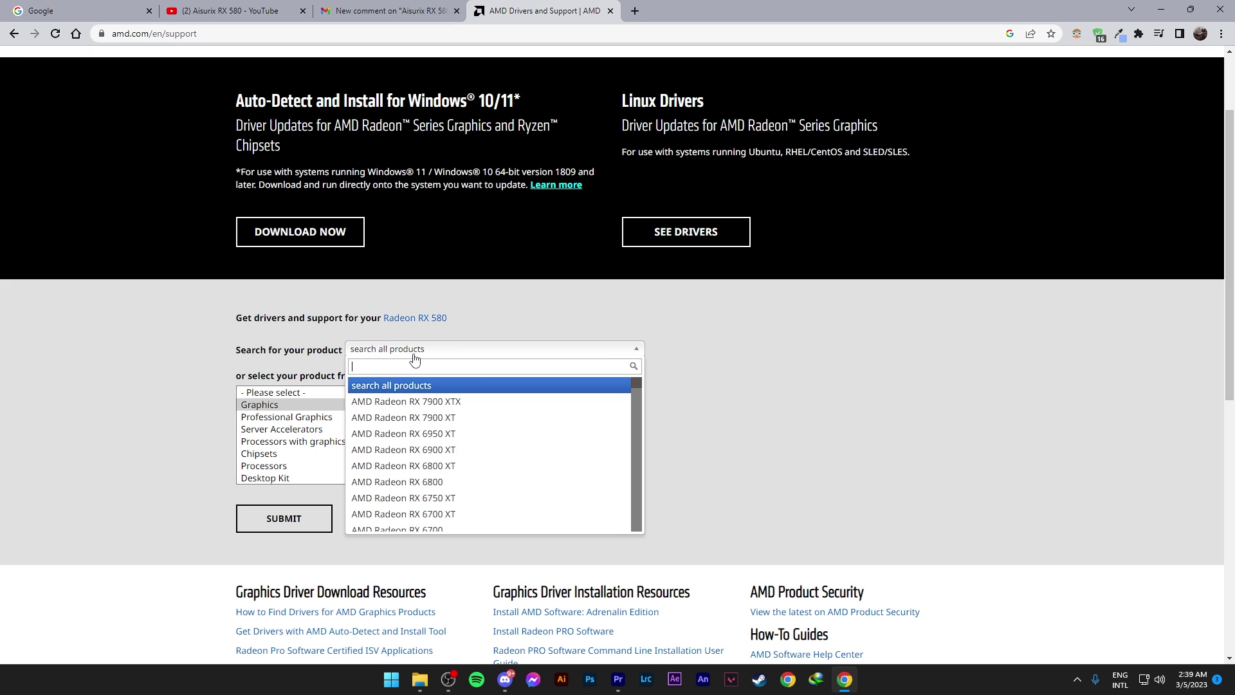
click(414, 349)
click(414, 350)
text(R)
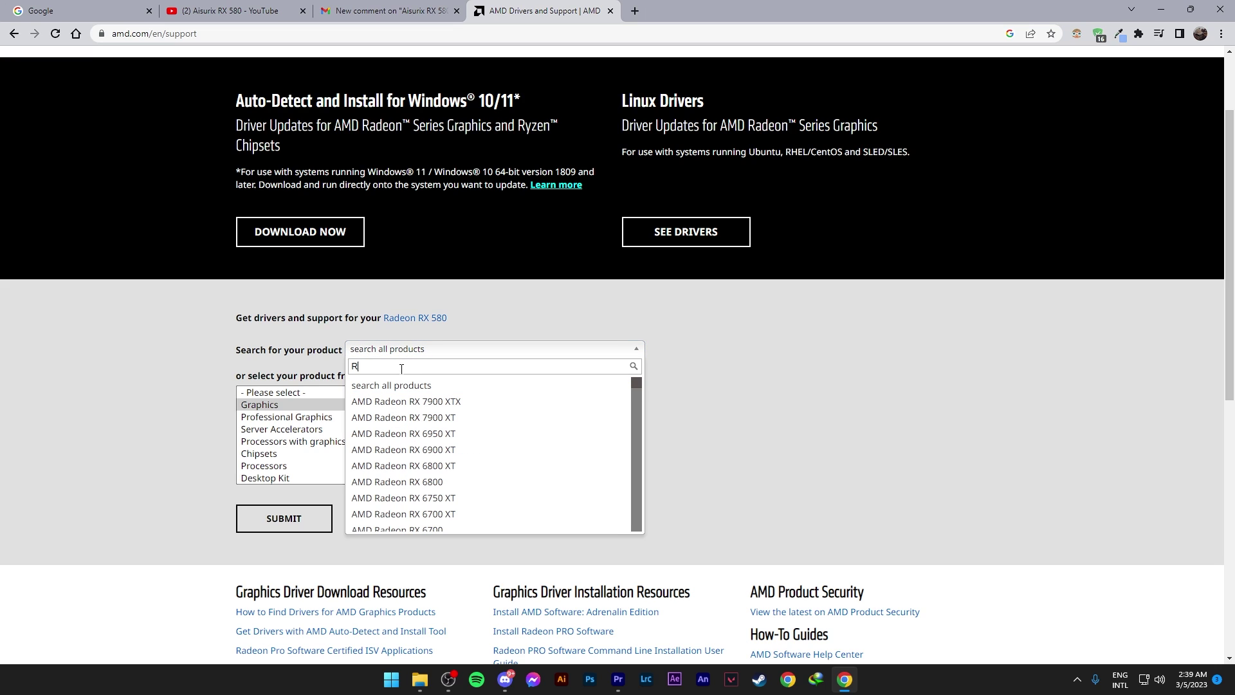
text(X 580)
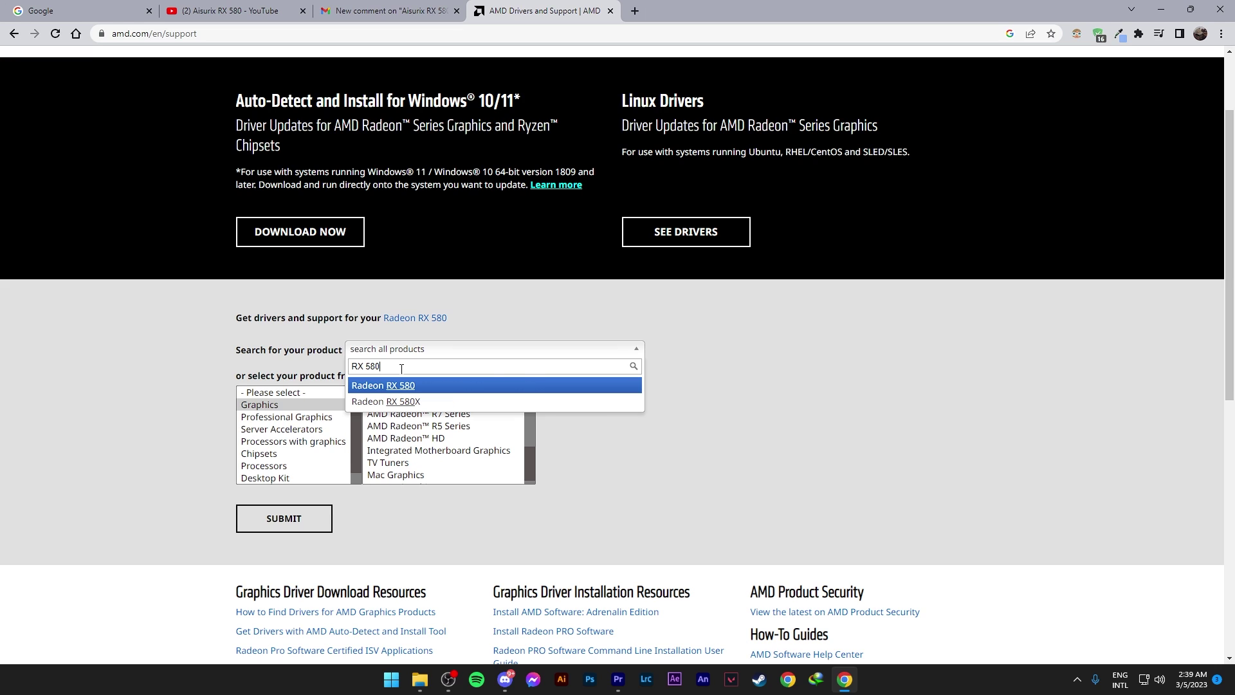
click(400, 387)
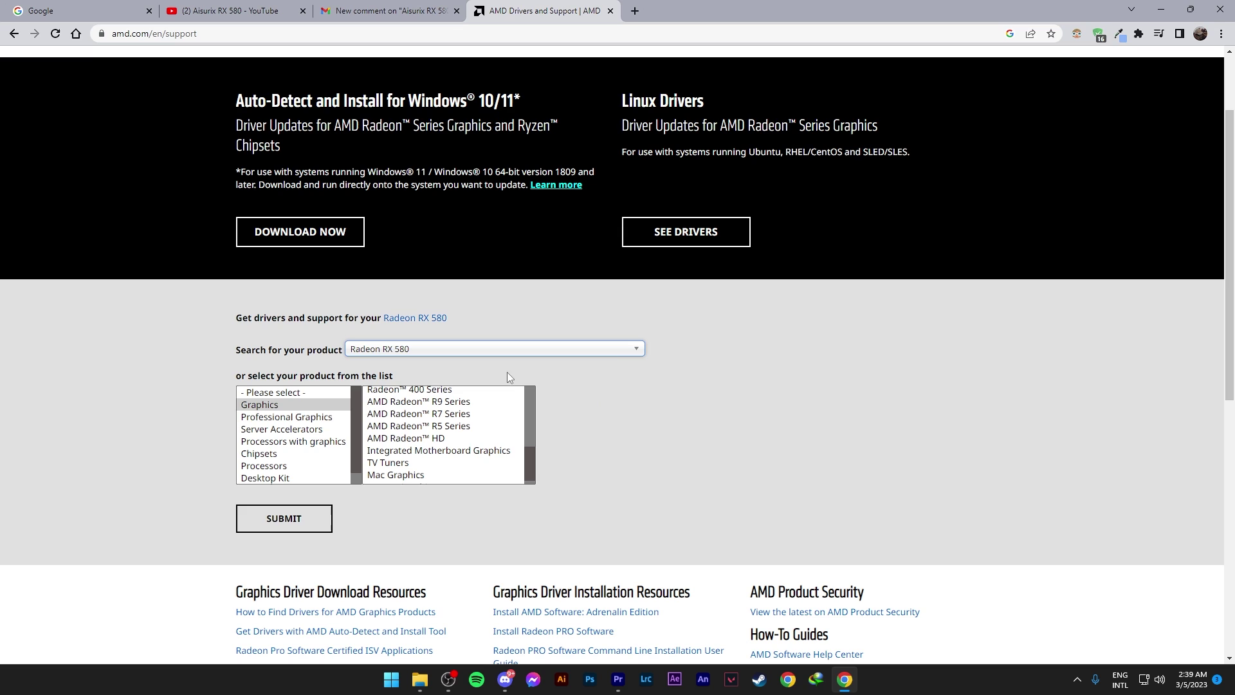
click(317, 518)
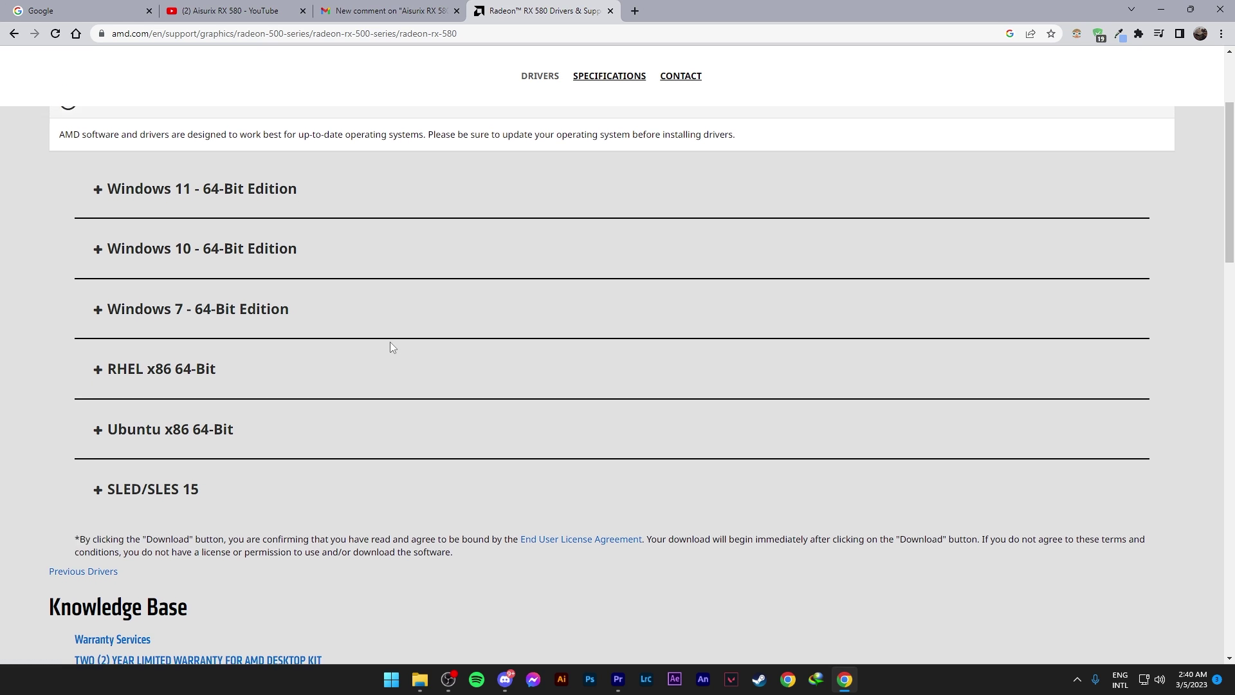
Expand the Windows 11 - 64-Bit Edition drivers and review the Adrenalin Edition and PRO Edition downloads
scroll(389, 341, down, 2)
scroll(392, 342, up, 4)
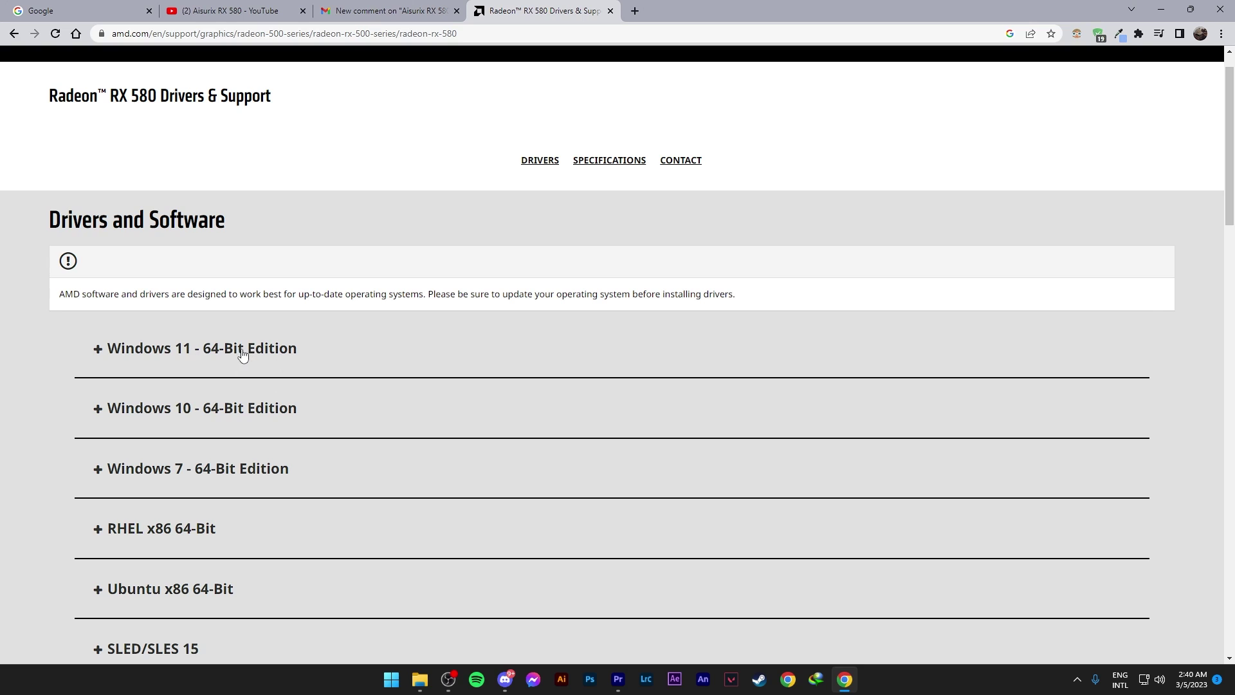
click(164, 351)
scroll(150, 331, down, 1)
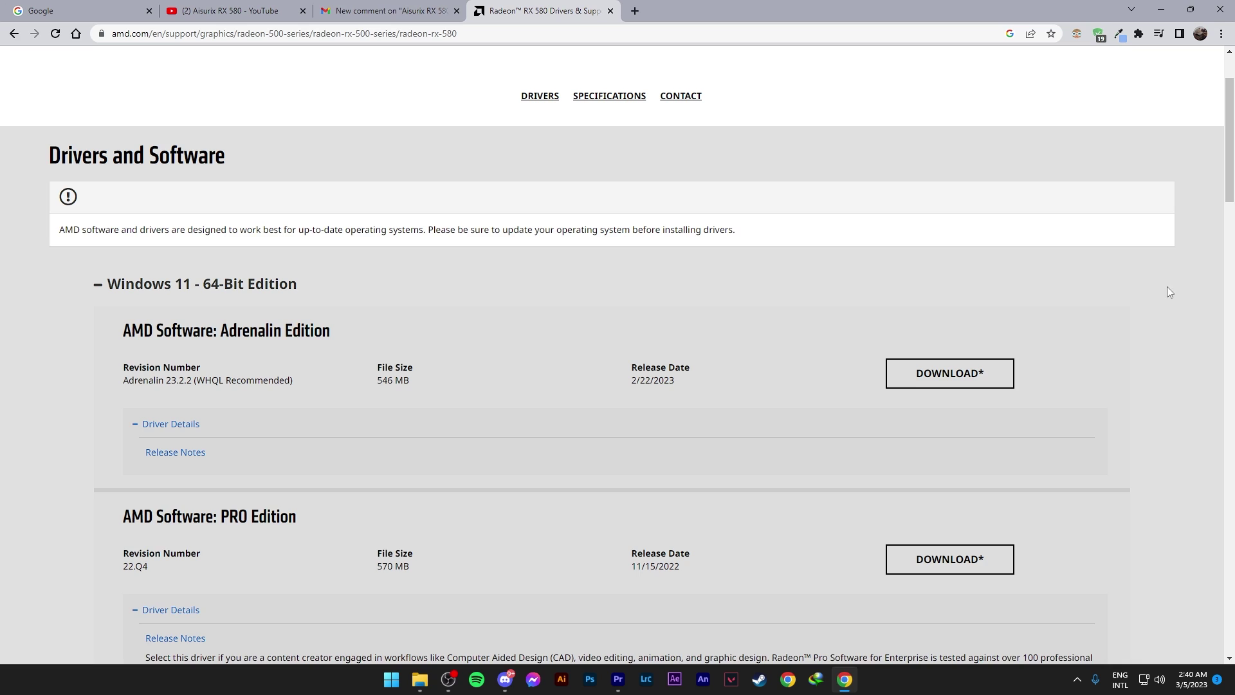
scroll(1168, 290, down, 2)
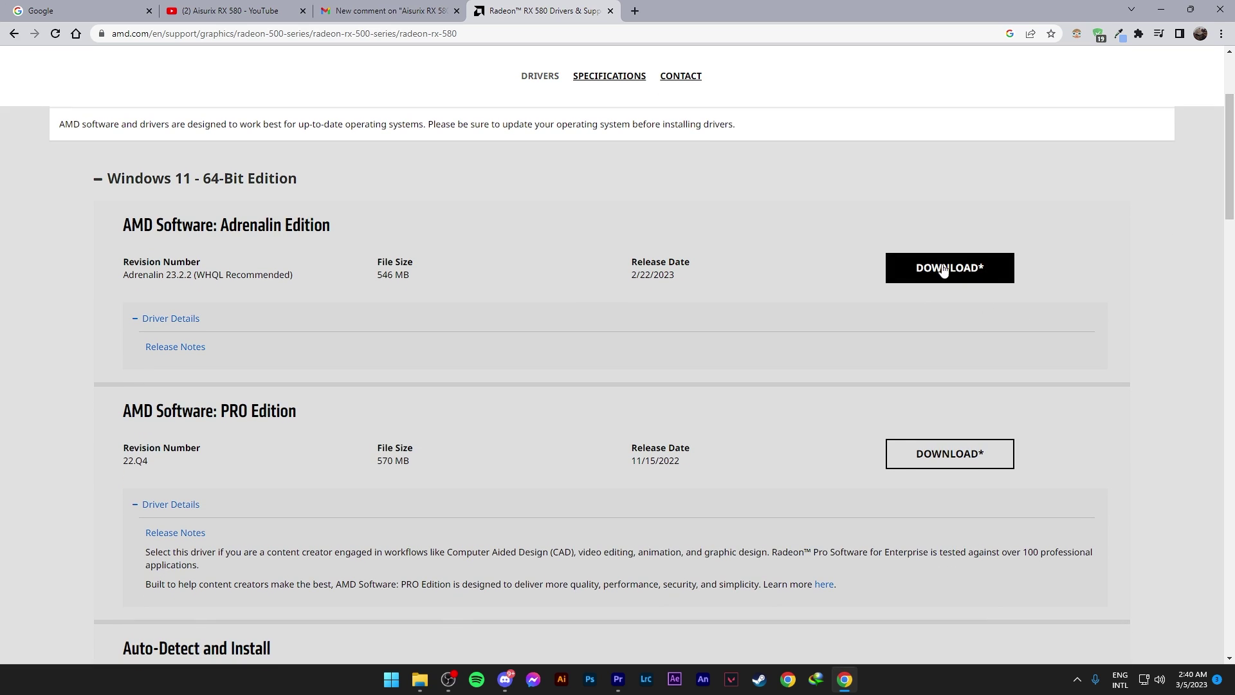
scroll(643, 281, down, 1)
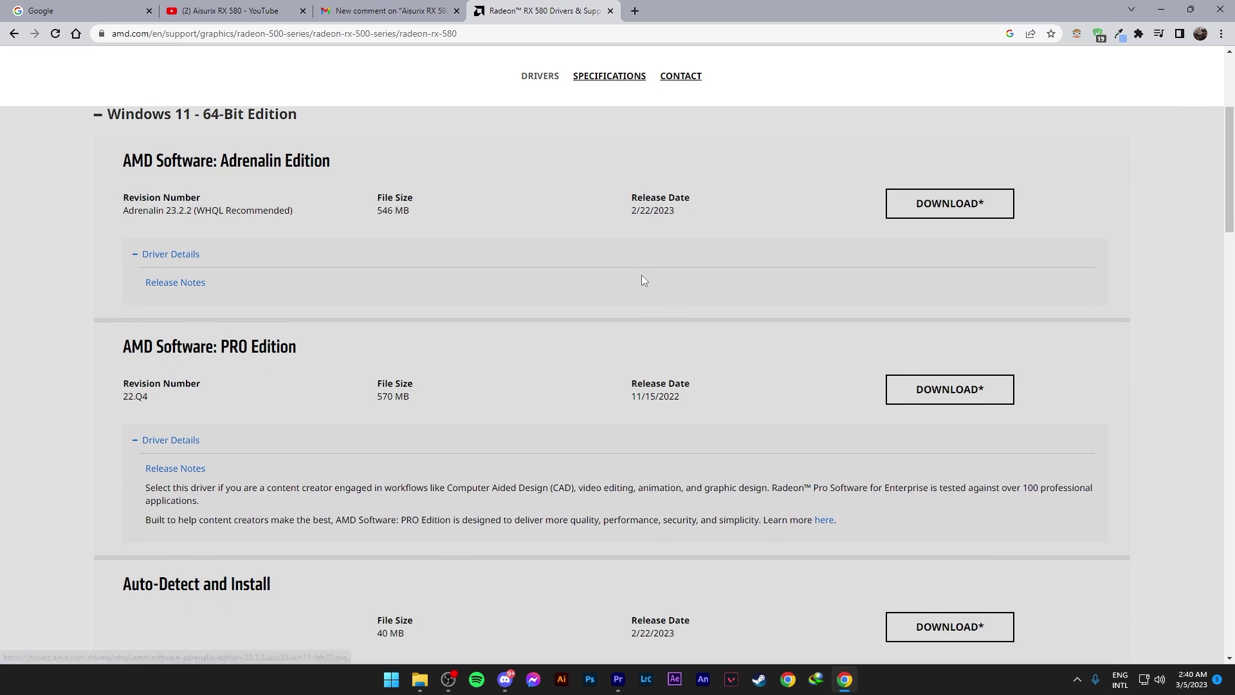
scroll(1232, 194, up, 1)
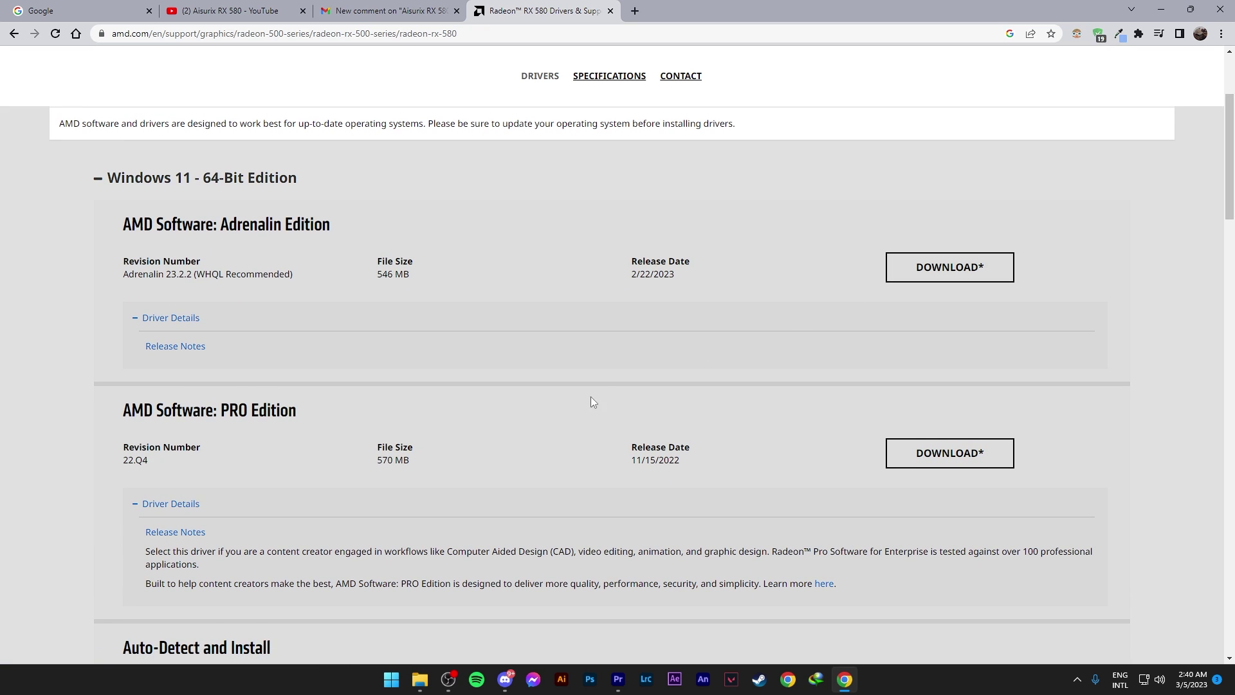
Switch to File Explorer and run whql-amd-software-adrenalin-edition-22.11.2-win10-win11-dec8.exe from the Programs folder in Downloads
key(alt+Tab)
scroll(287, 222, up, 3)
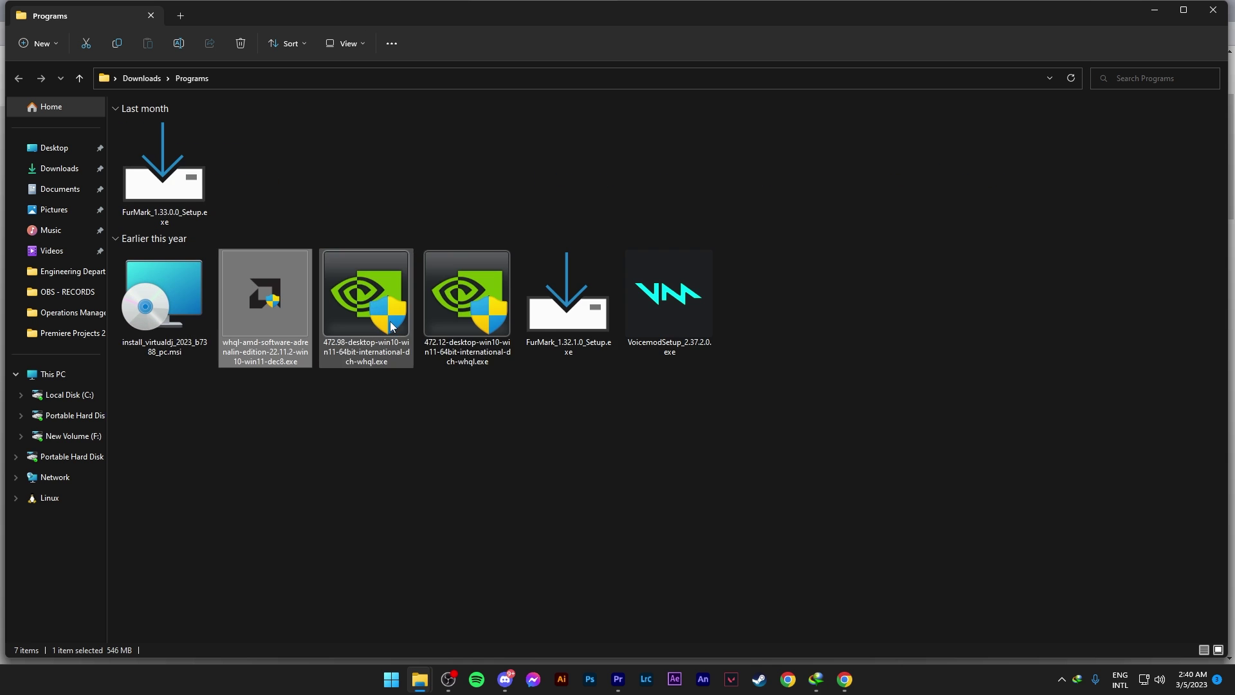
scroll(372, 382, up, 1)
ctrl+click(338, 406)
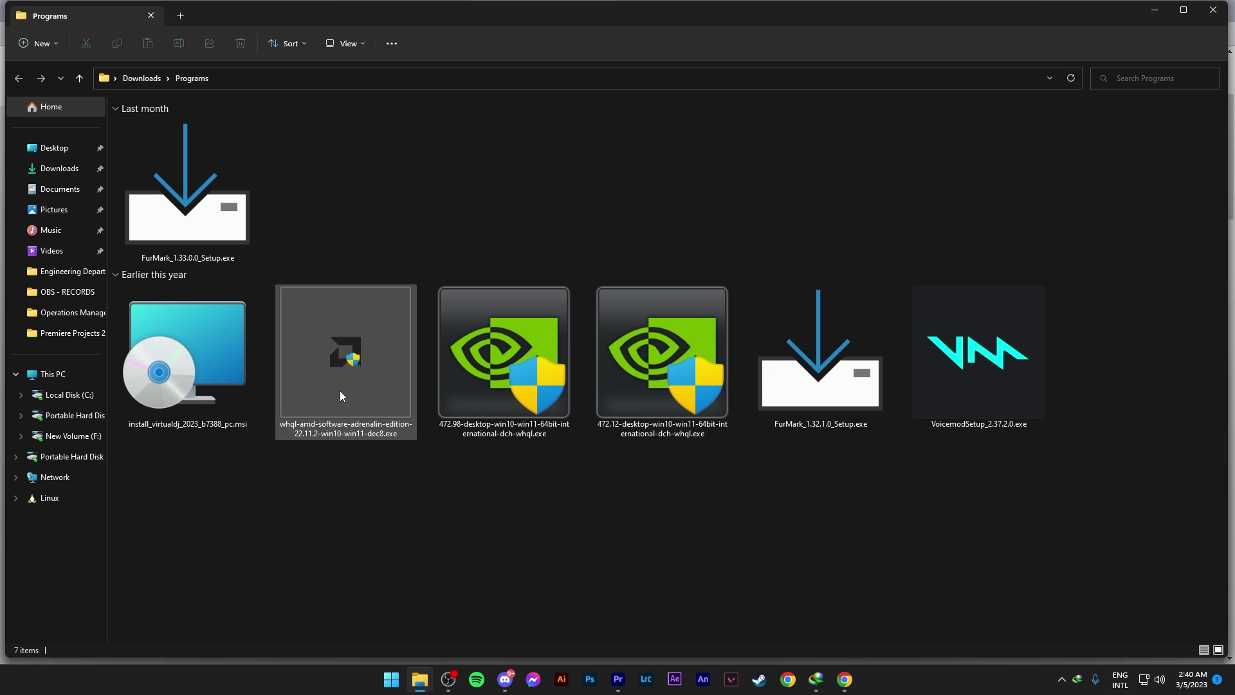
click(341, 361)
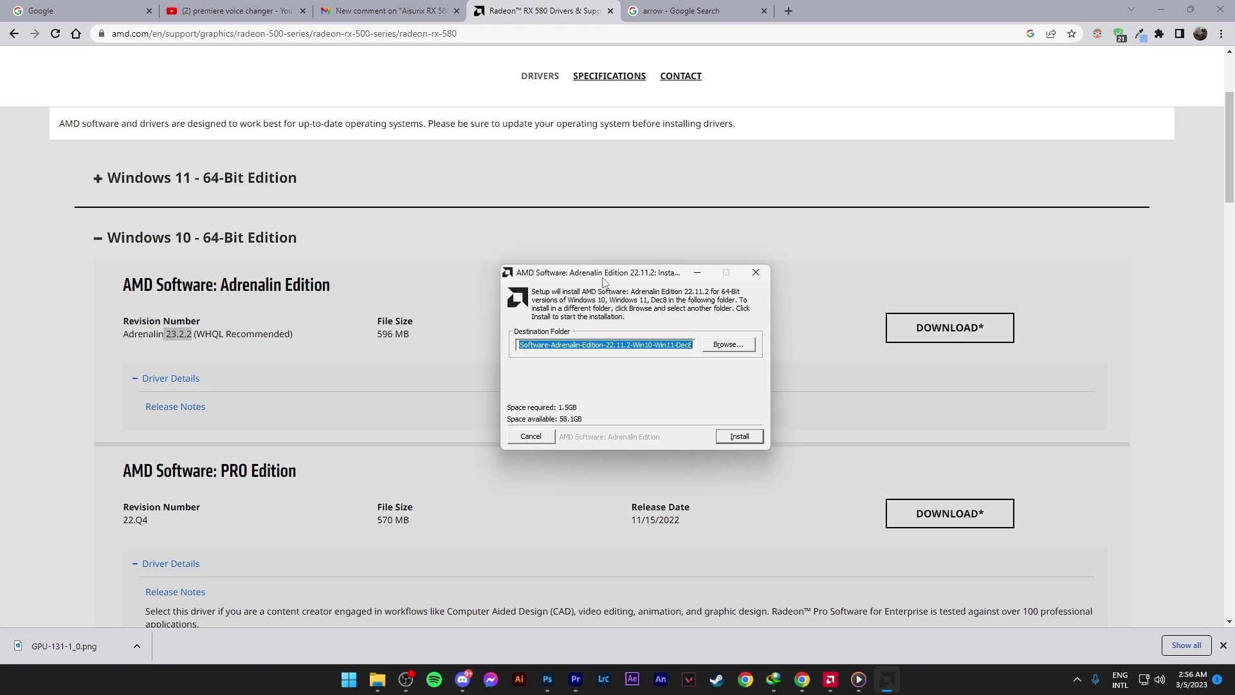
Extract the Adrenalin Edition 22.11.2 setup files to the default destination folder
drag(603, 281, 600, 244)
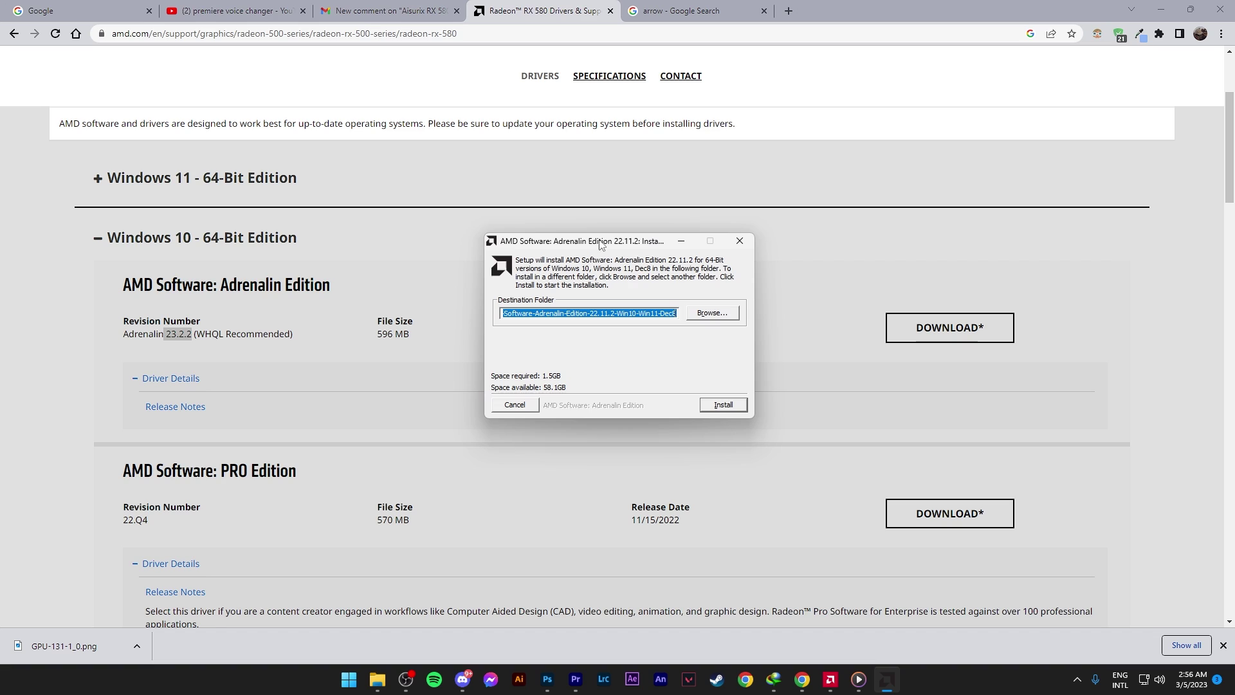
click(721, 407)
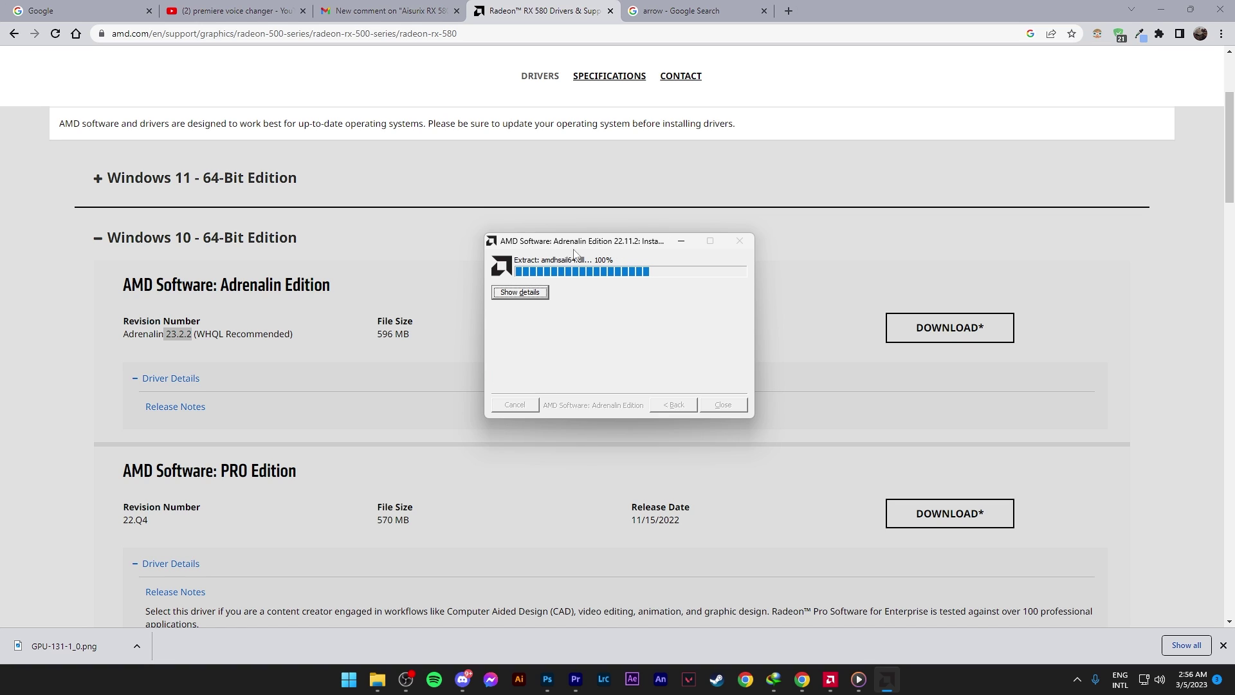
mouse_move(590, 248)
mouse_down()
mouse_move(568, 244)
mouse_move(584, 258)
mouse_up()
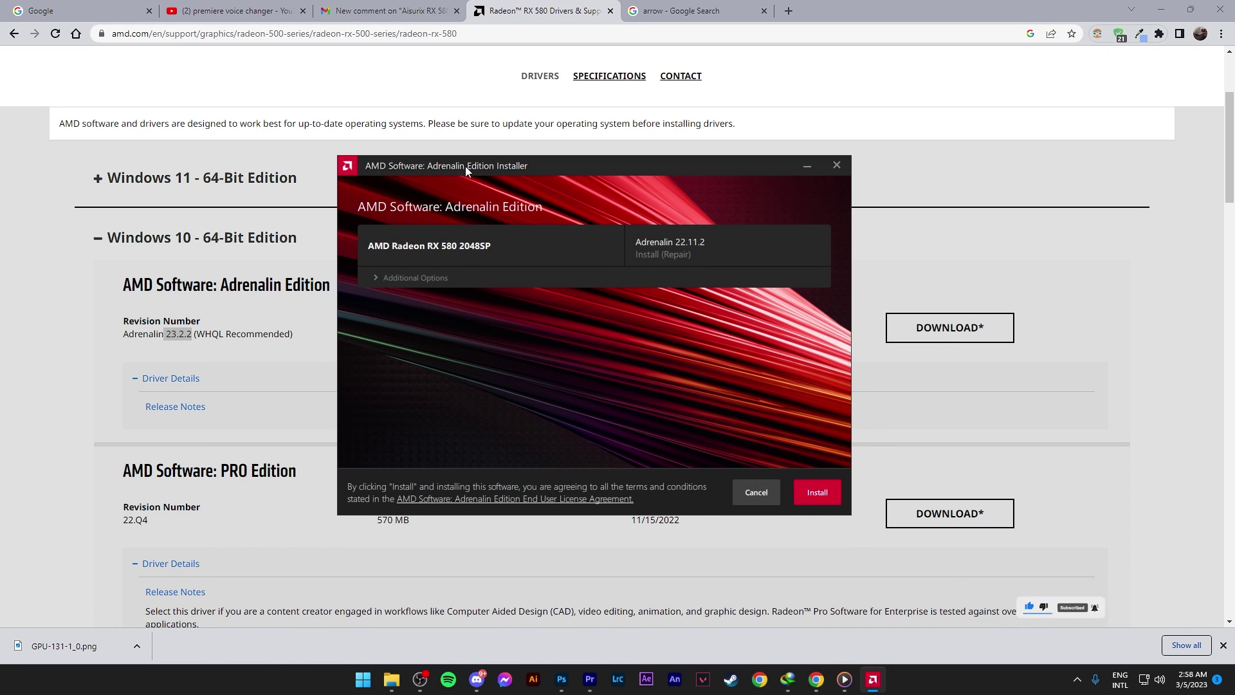
Expand the installer's additional options and view the available install types, keeping Full Install
drag(465, 166, 491, 176)
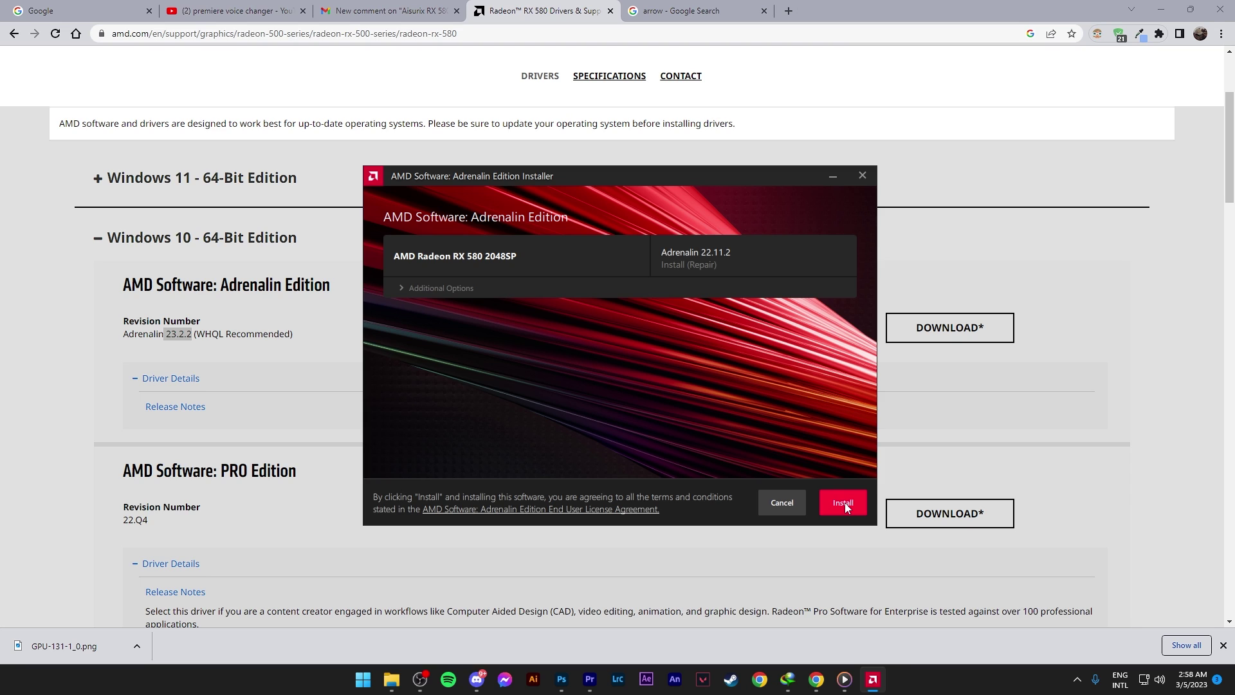
click(423, 289)
click(422, 288)
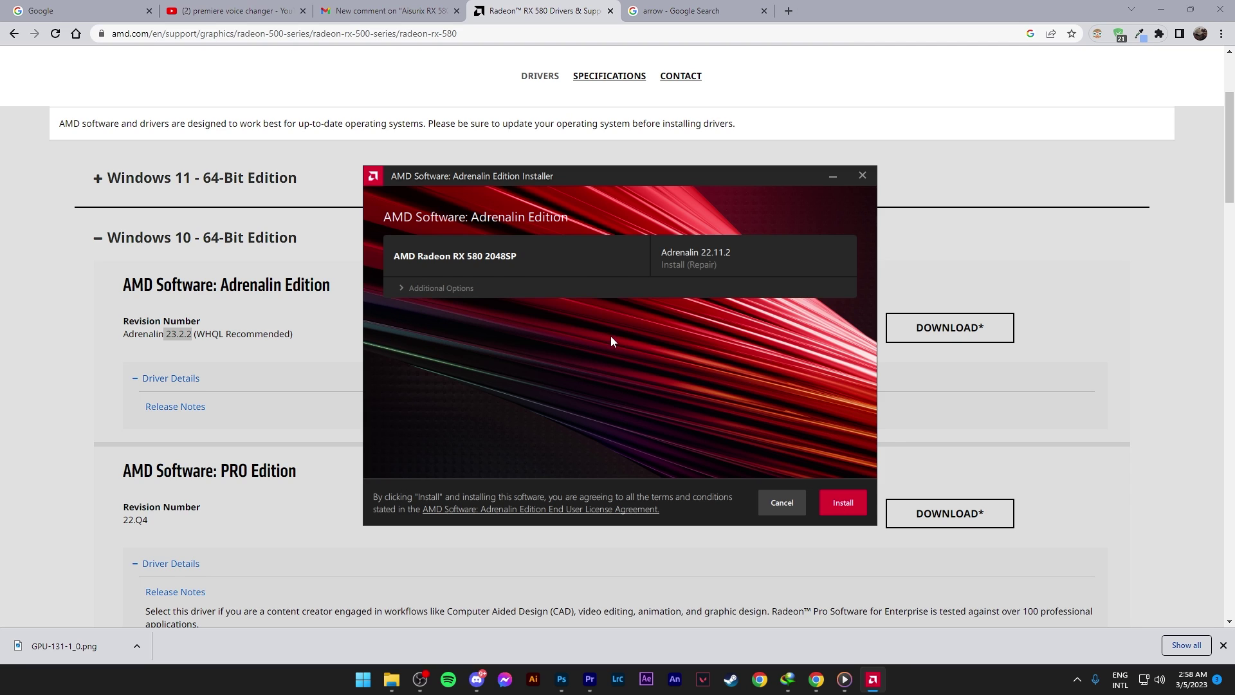
click(419, 287)
click(536, 329)
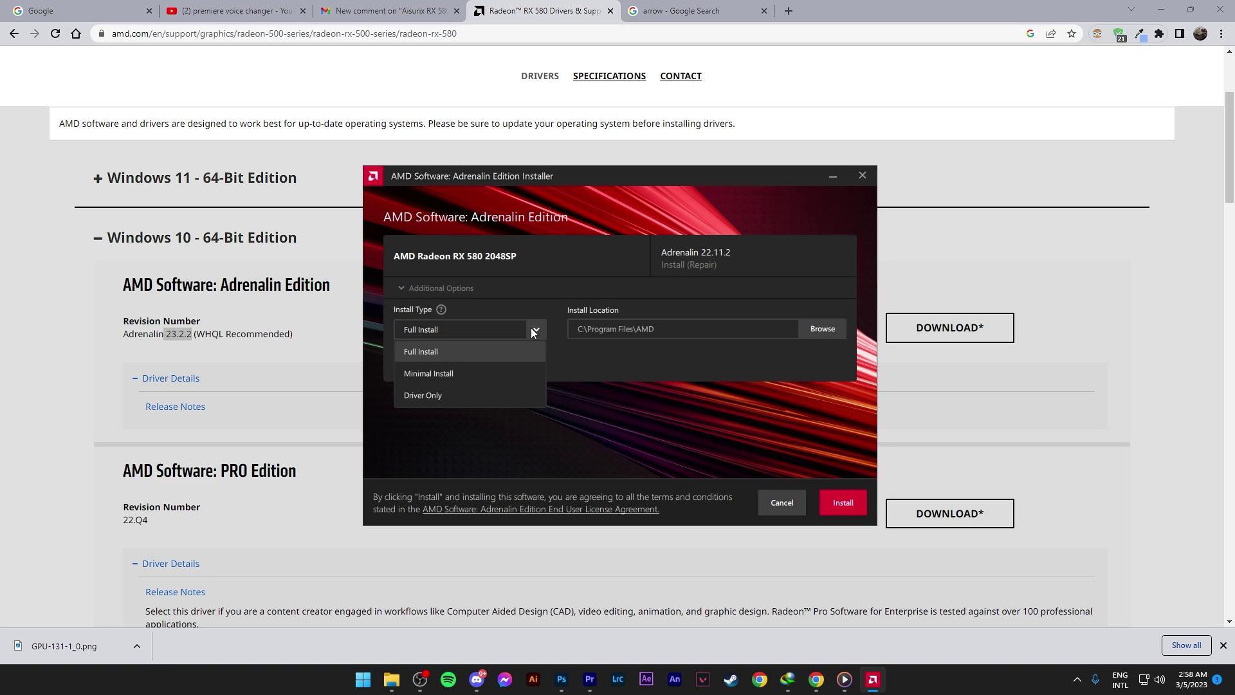
click(530, 327)
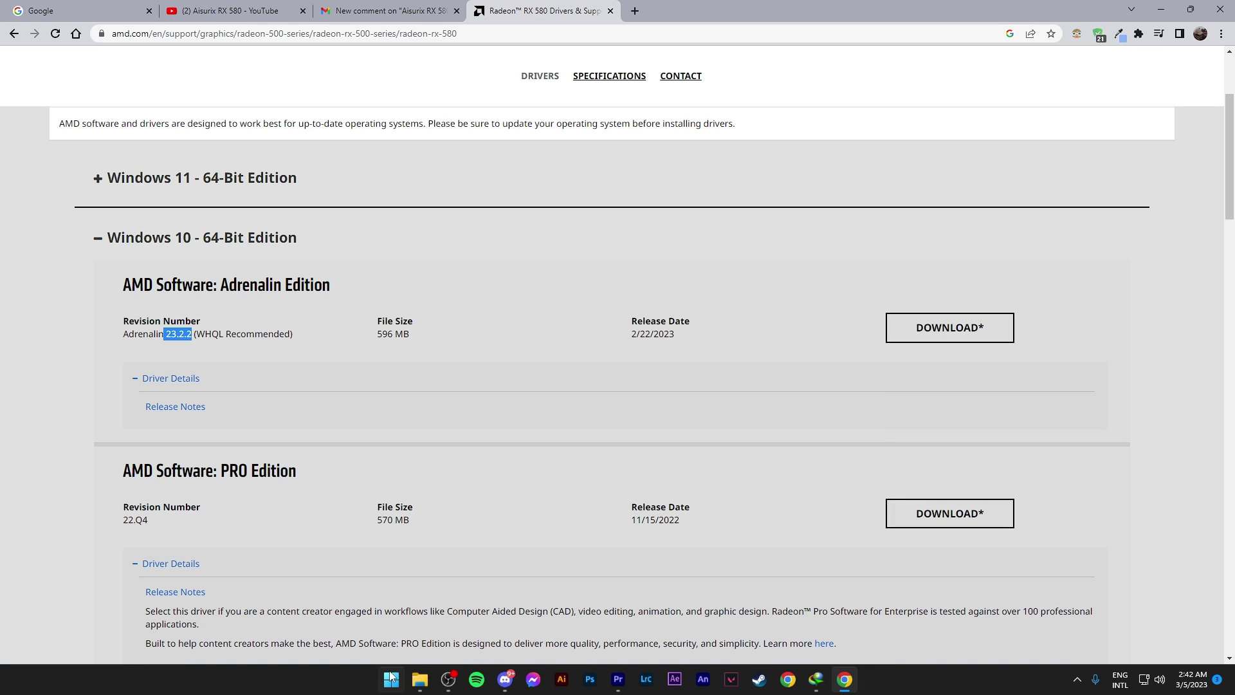
Launch AMD Software: Adrenalin Edition in a maximized window and view its Home and Performance pages
click(391, 678)
text(adre)
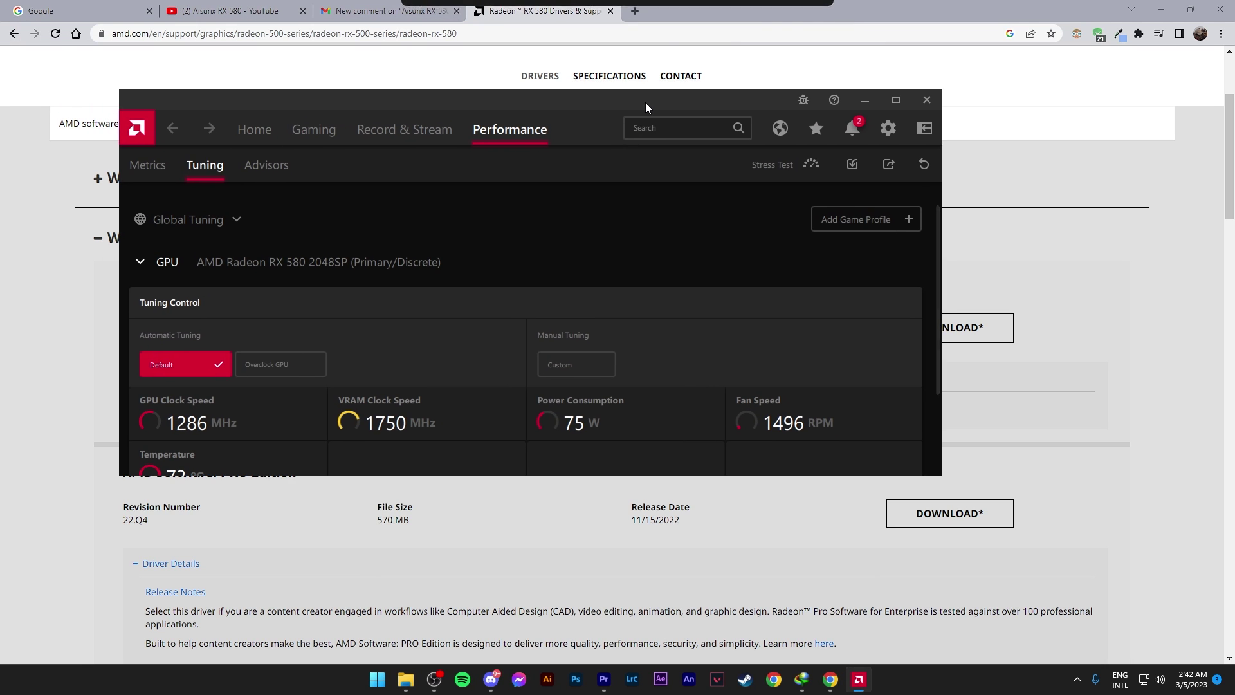
double_click(646, 102)
click(191, 42)
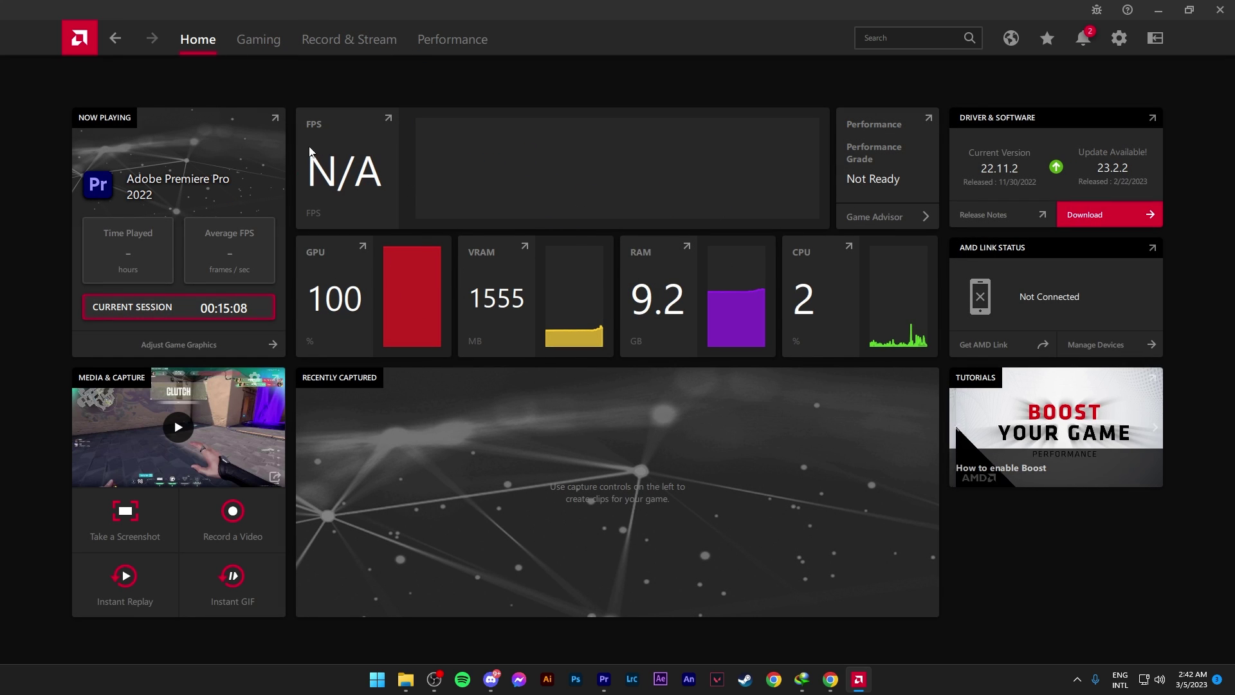
click(483, 42)
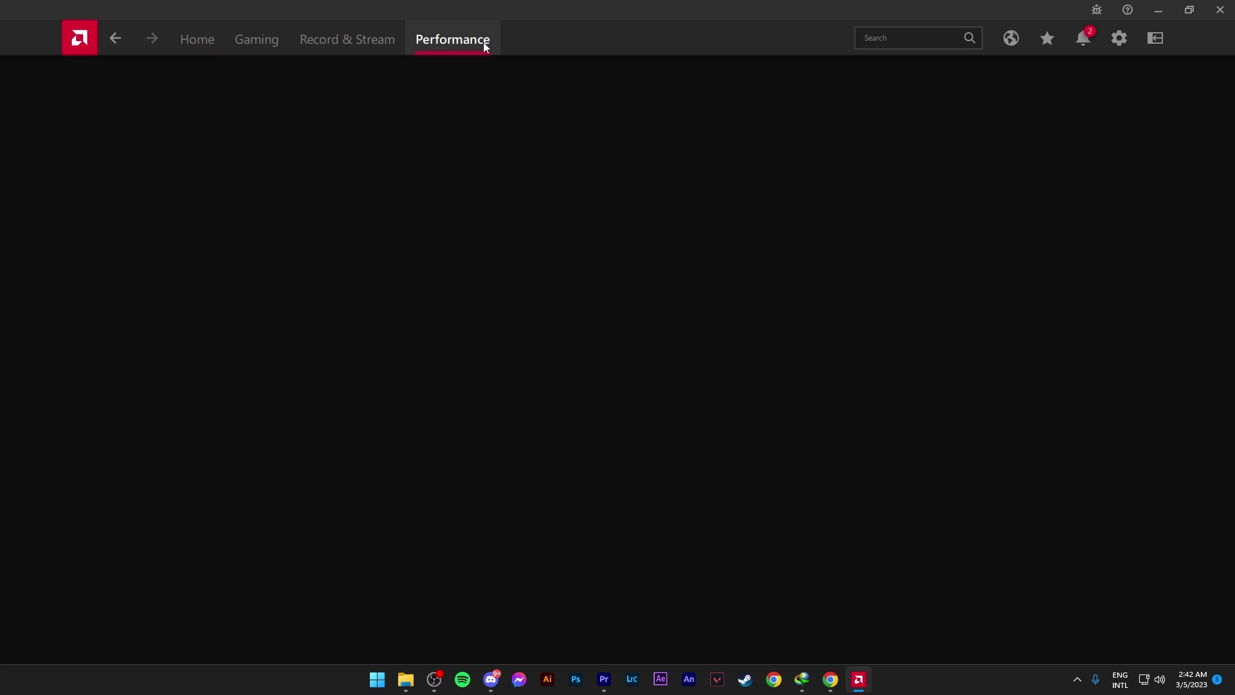